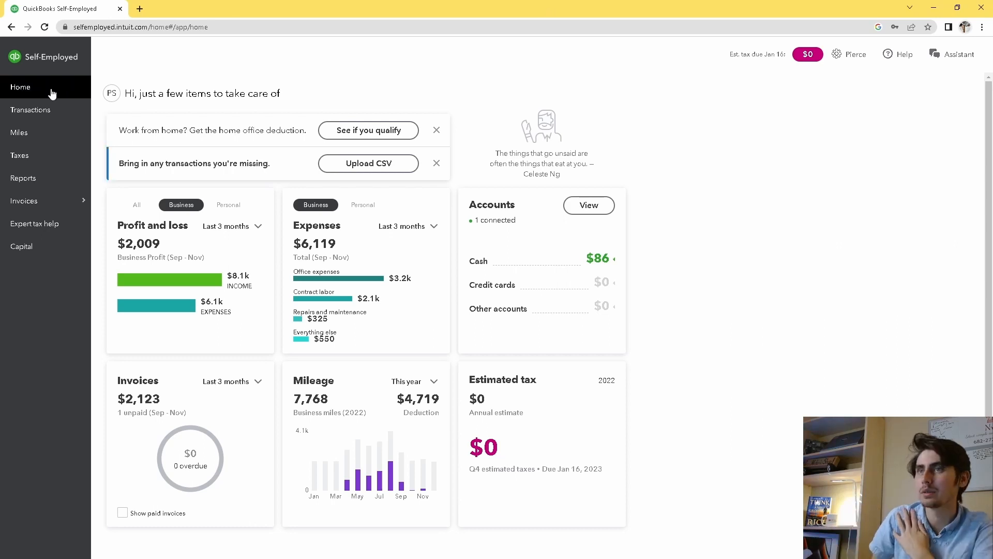
# Open the Transactions page.
pyautogui.moveTo(62, 201)
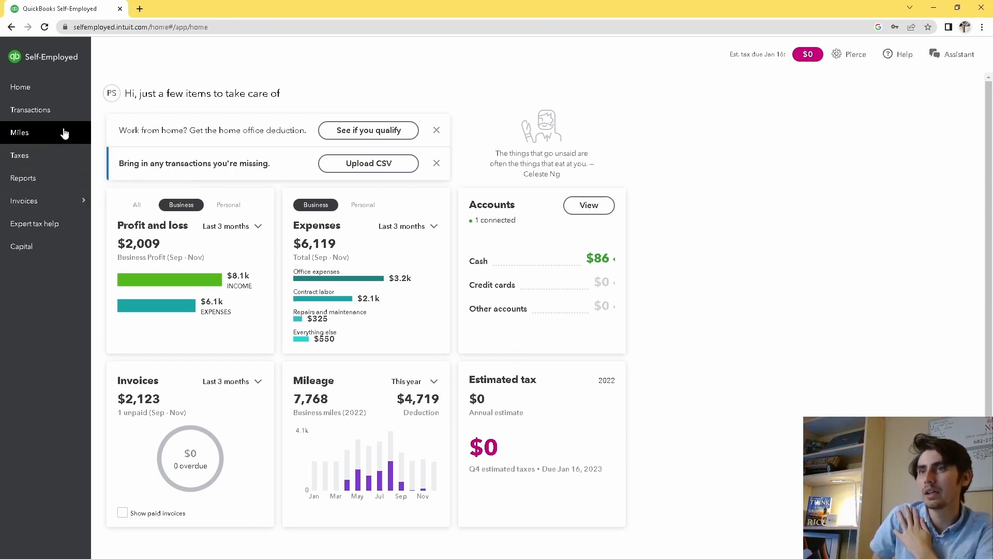
pyautogui.click(60, 109)
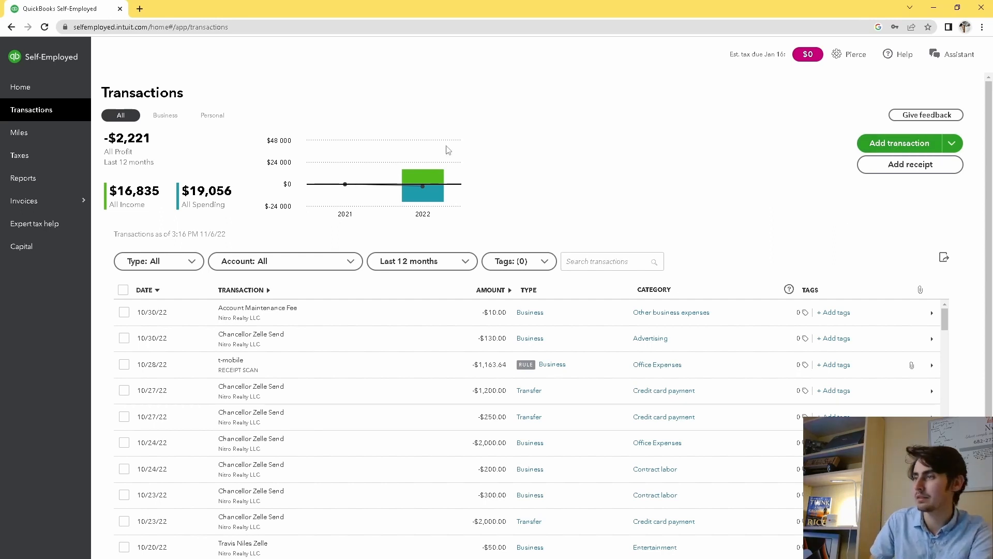
pyautogui.moveTo(419, 205)
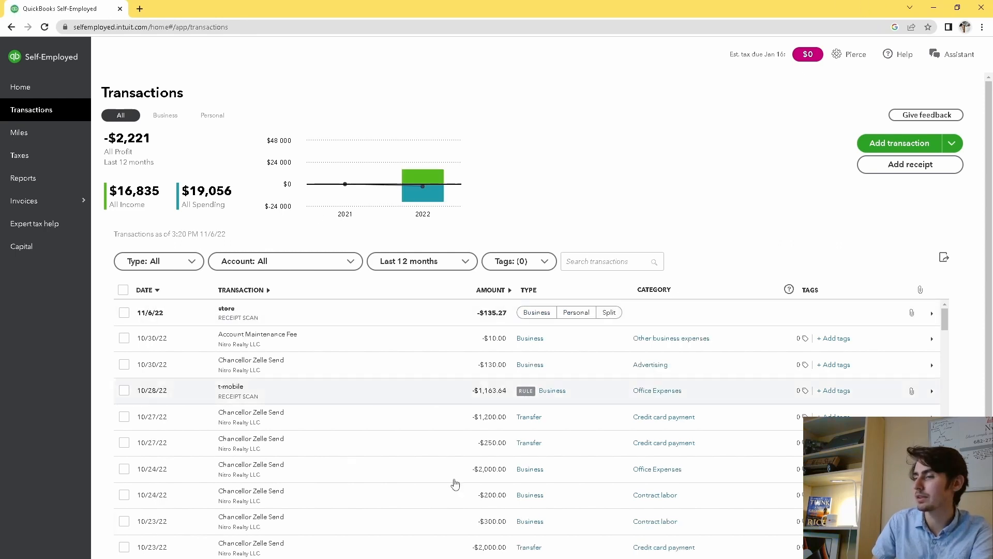
pyautogui.hotkey('alt', 'Tab')
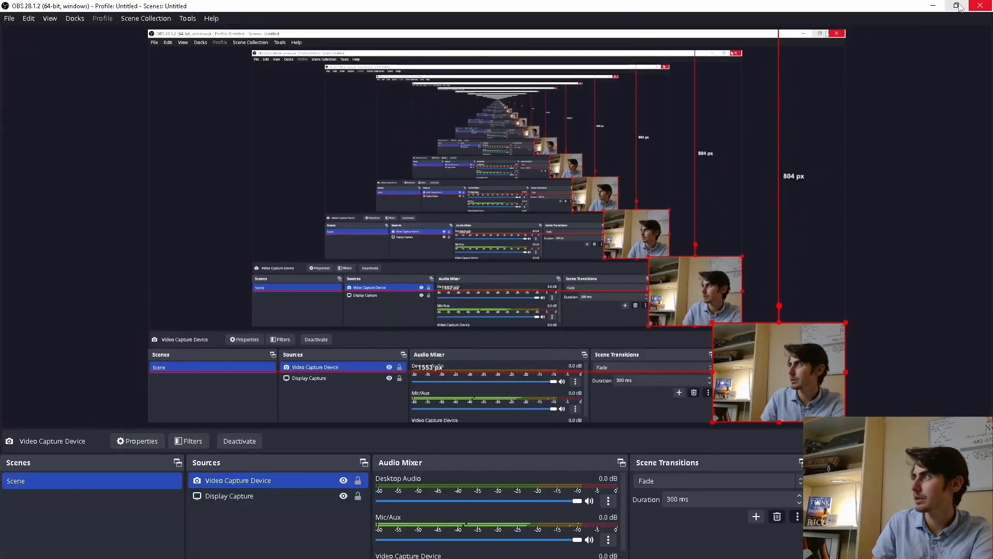
pyautogui.hotkey('alt', 'Tab')
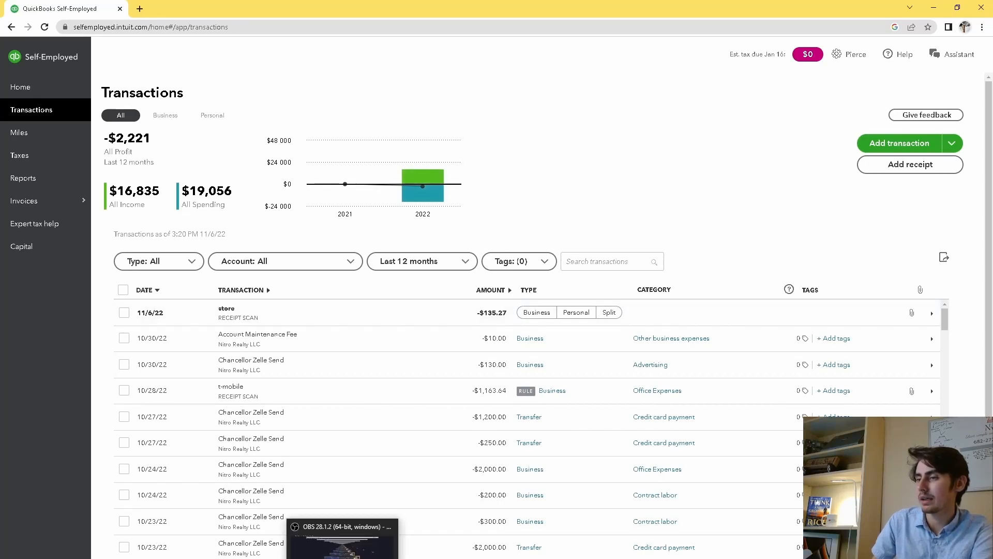
pyautogui.click(343, 557)
pyautogui.click(931, 5)
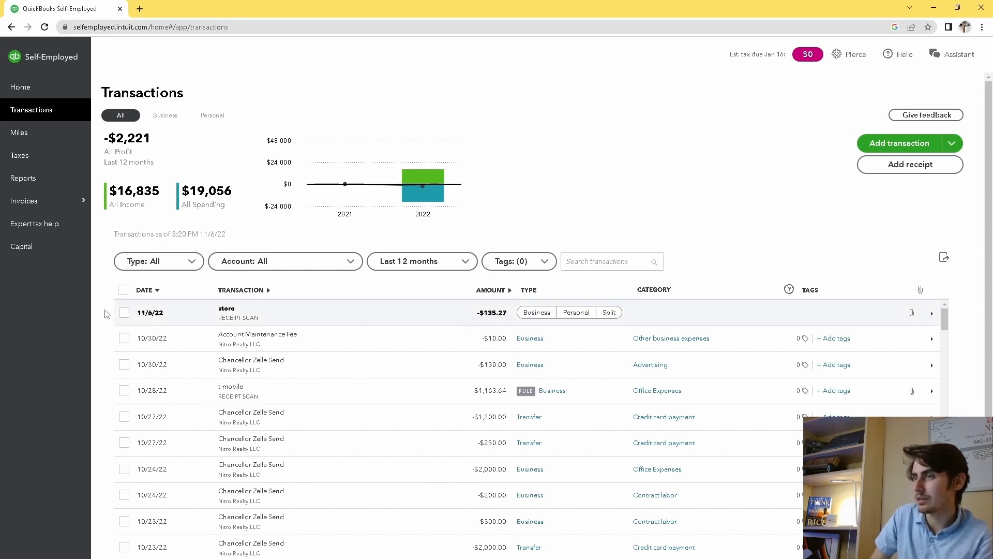
# Mark the 11/6/22 store receipt transaction as Business and look through the full list of categories for it.
pyautogui.click(555, 314)
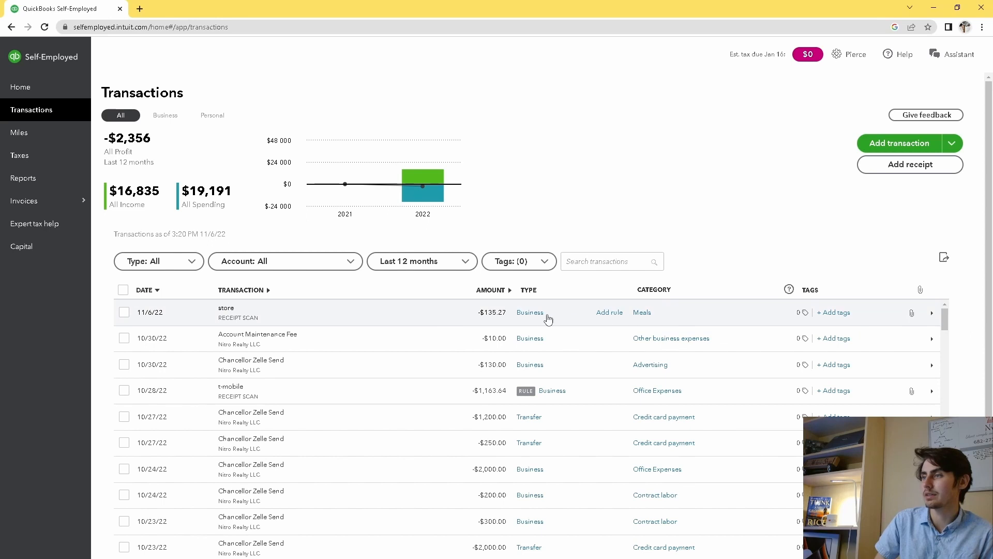
pyautogui.click(642, 313)
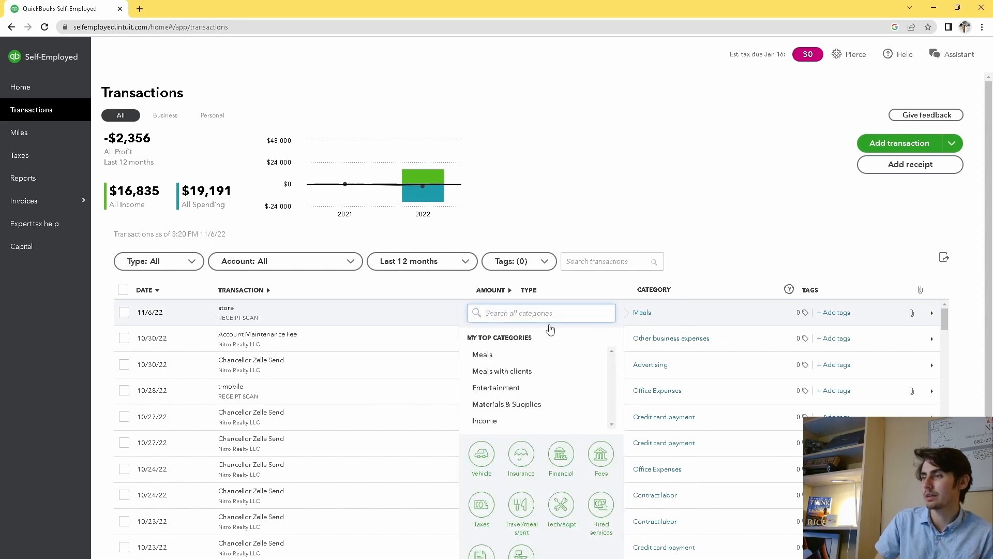
pyautogui.write('h')
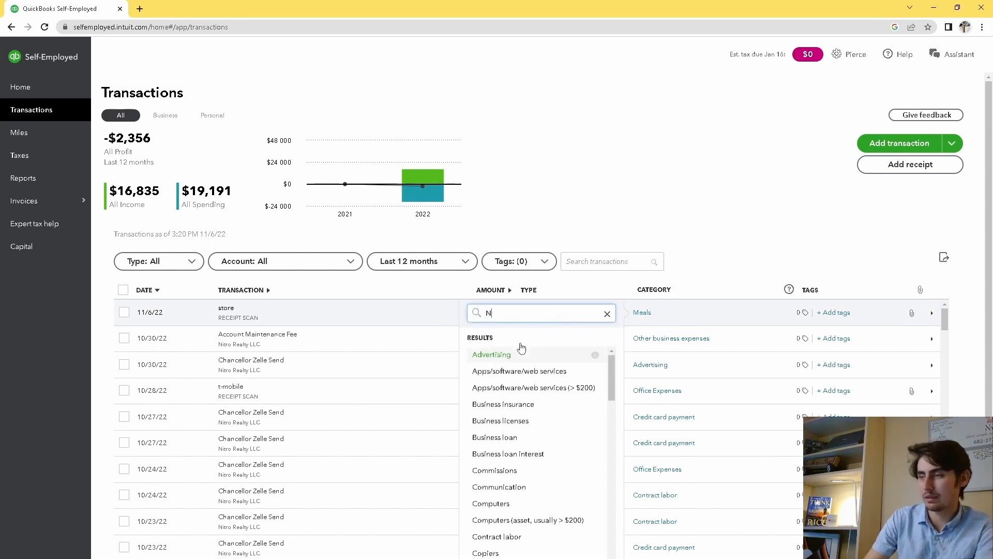
pyautogui.press('BackSpace')
pyautogui.scroll(-3, 525, 367)
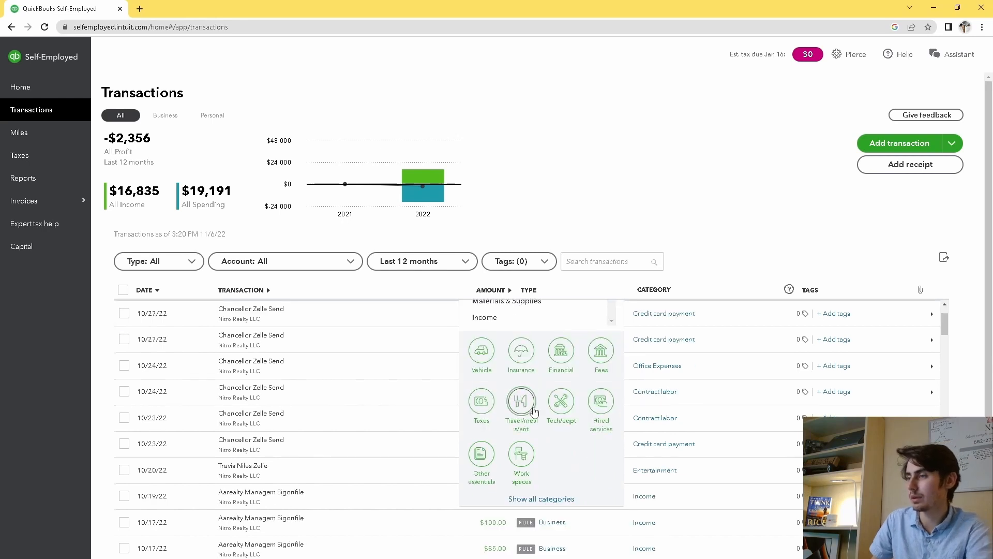
pyautogui.click(541, 448)
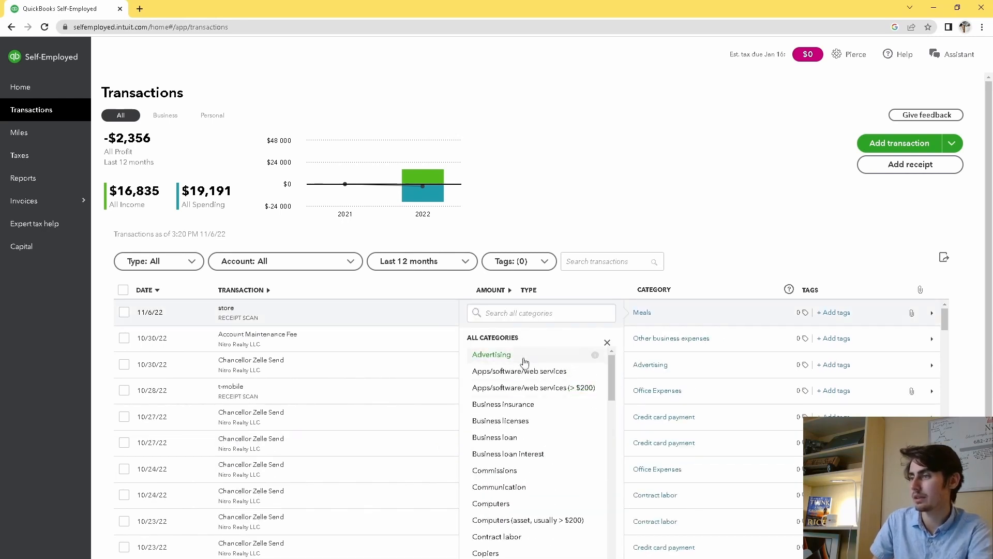
pyautogui.scroll(-1, 521, 360)
pyautogui.scroll(-1, 517, 370)
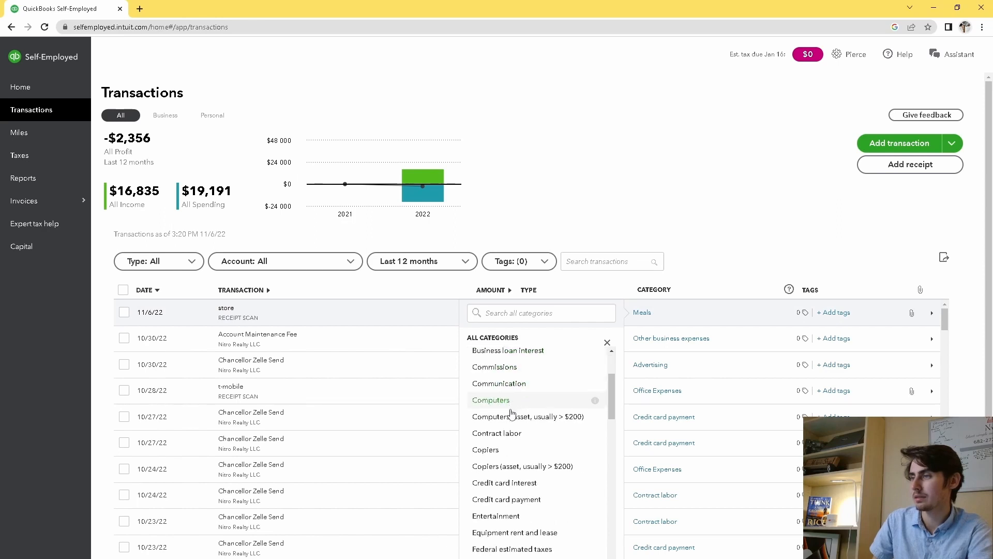
pyautogui.scroll(-2, 512, 460)
pyautogui.scroll(-3, 507, 476)
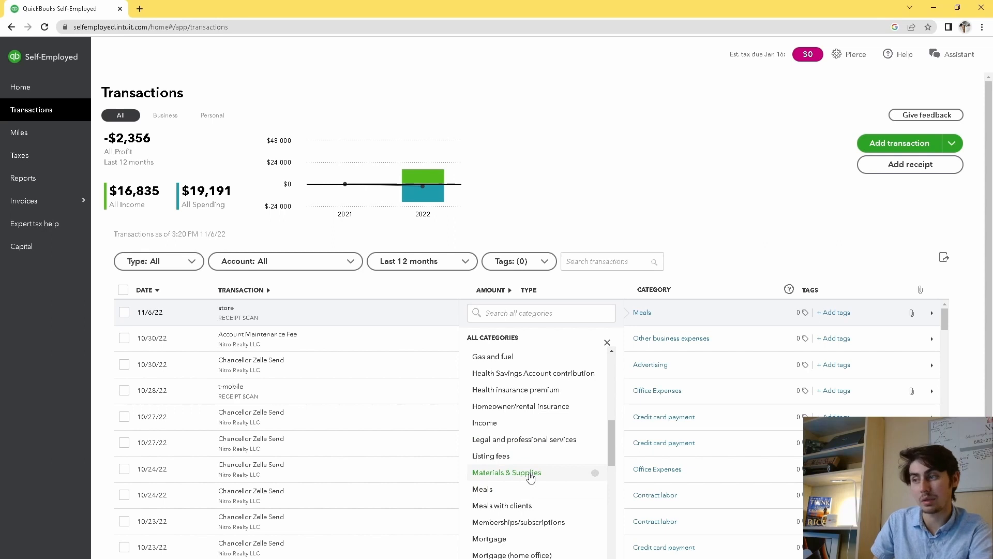
pyautogui.scroll(-5, 530, 475)
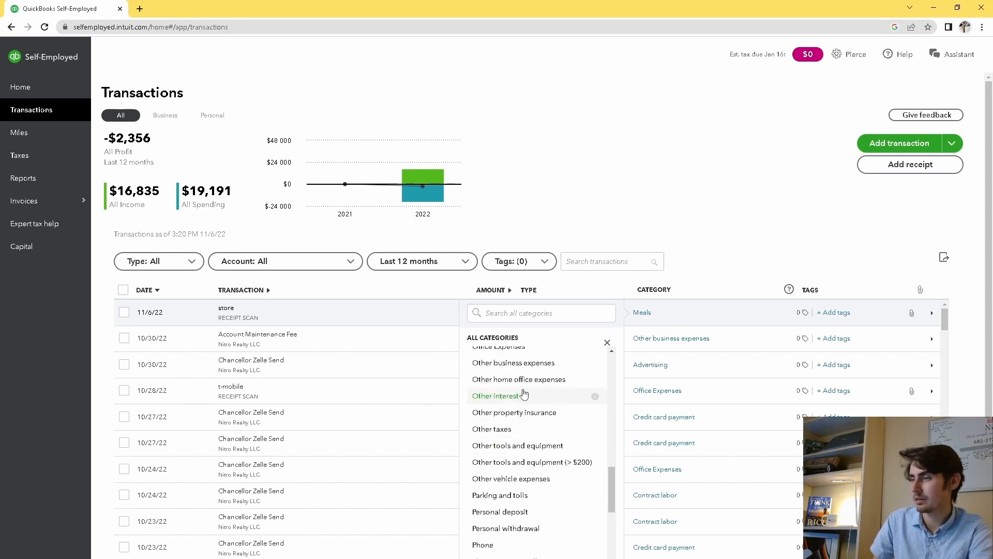
pyautogui.scroll(10, 517, 465)
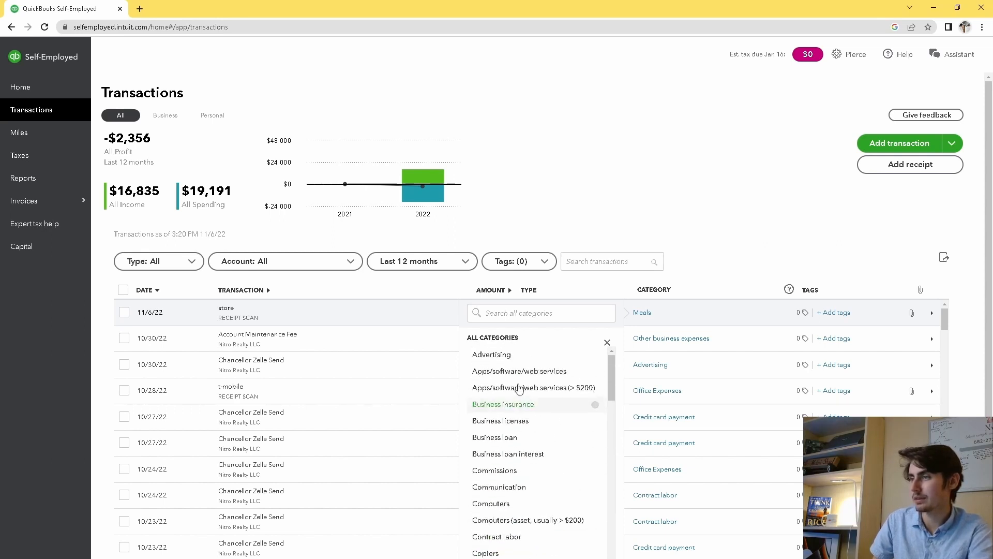
# Search the categories for "MARK", clear that search and assign the Advertising category to the store receipt.
pyautogui.click(514, 314)
pyautogui.write('MARK')
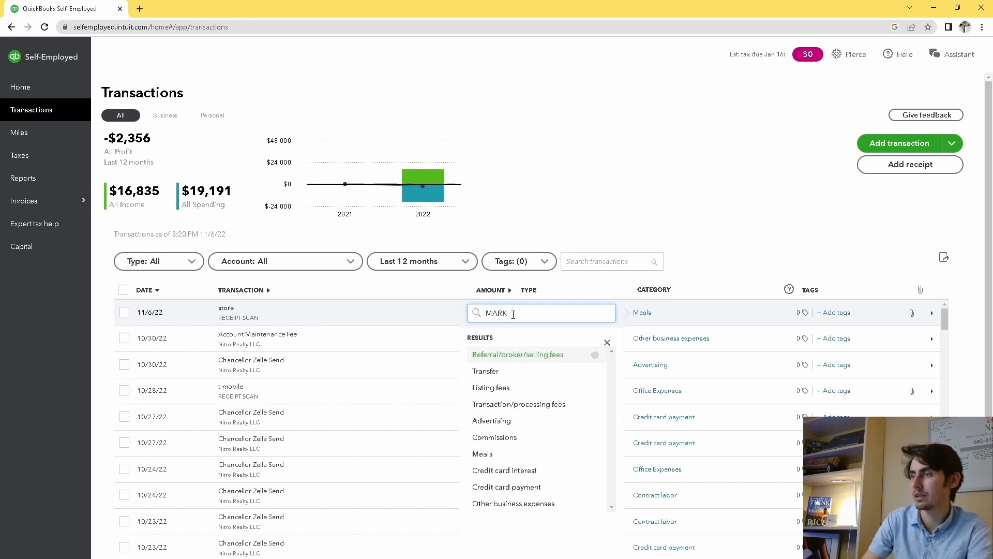
pyautogui.press('BackSpace')
pyautogui.press('BackSpace')
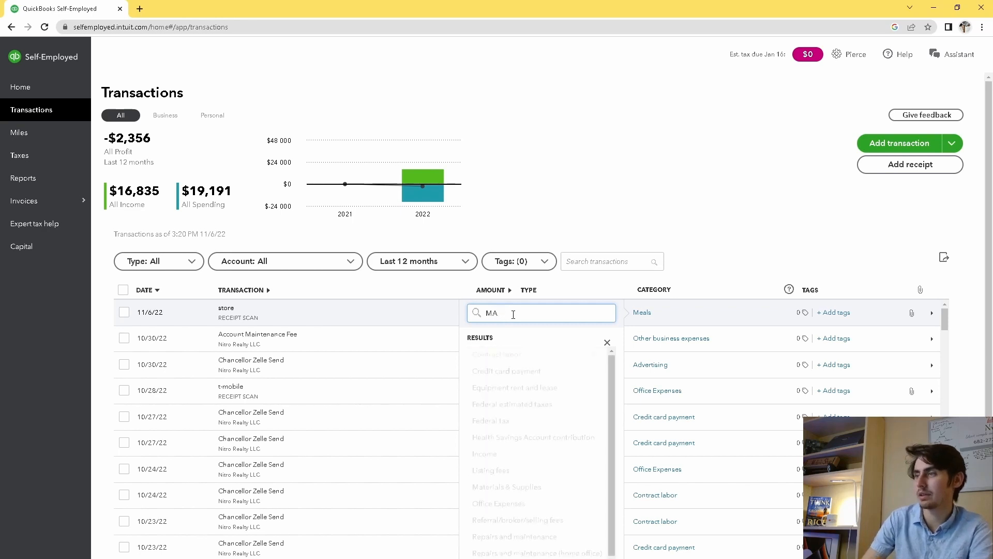
pyautogui.press('BackSpace')
pyautogui.press('BackSpace')
pyautogui.click(493, 355)
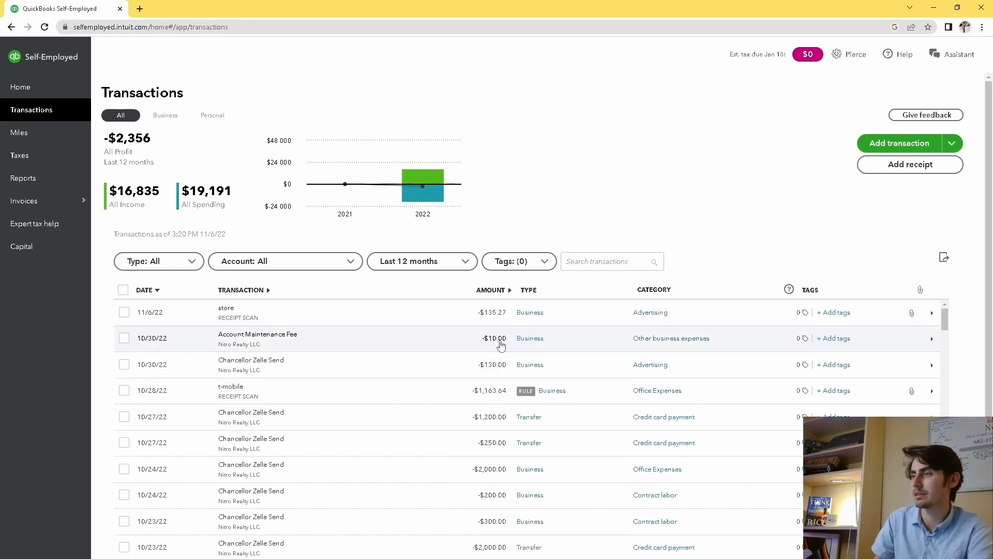
# Change the description of the 11/6/22 store transaction to "PGA Tourt Superstore".
pyautogui.click(278, 312)
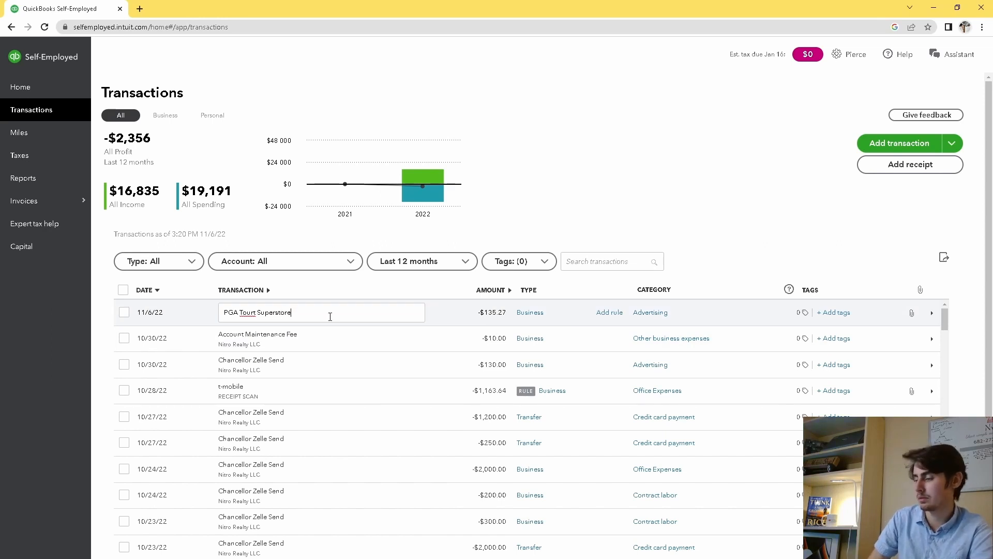
pyautogui.press('Return')
pyautogui.click(252, 313)
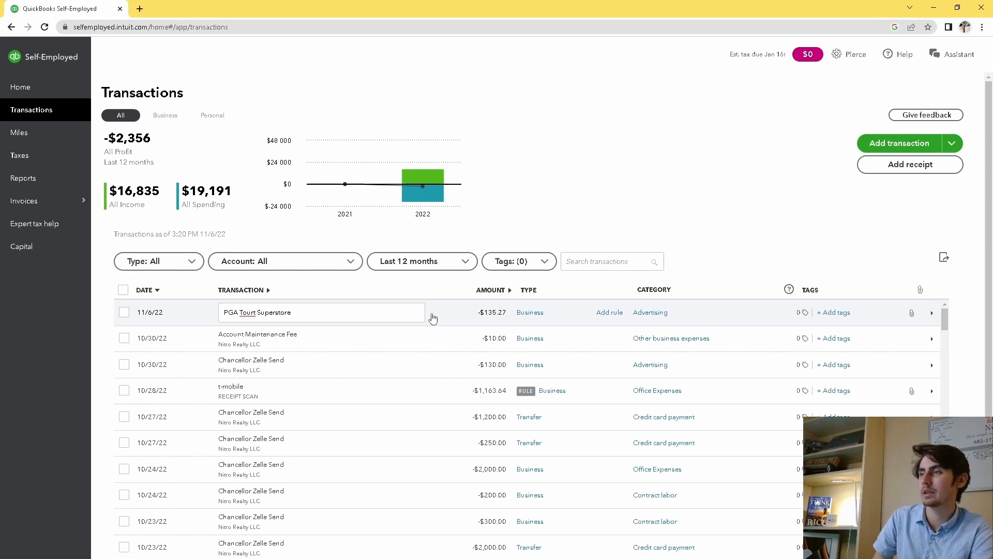
pyautogui.click(451, 319)
# Create a rule from the PGA Tourt Superstore transaction for the Nitro Realty LLC account, also applied to past transactions.
pyautogui.click(615, 315)
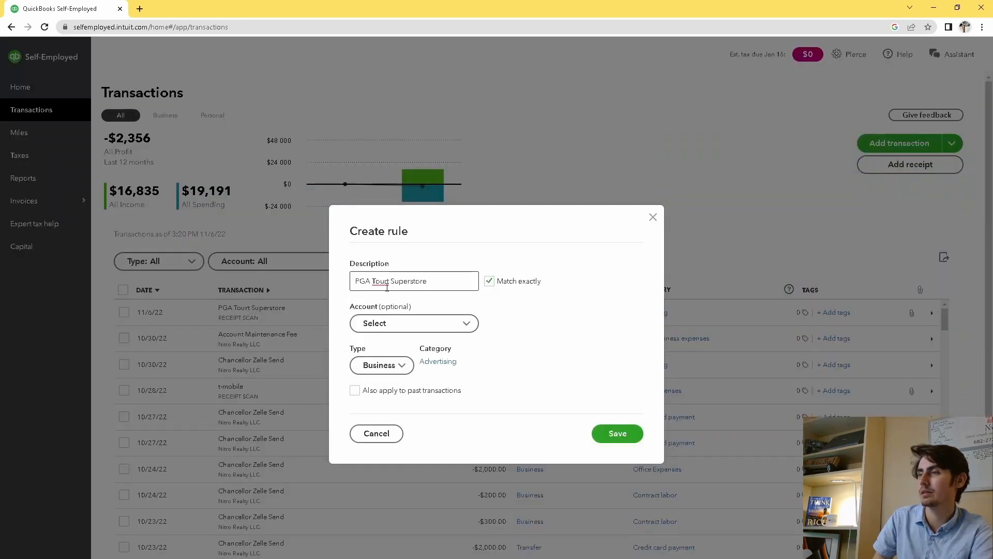
pyautogui.click(383, 324)
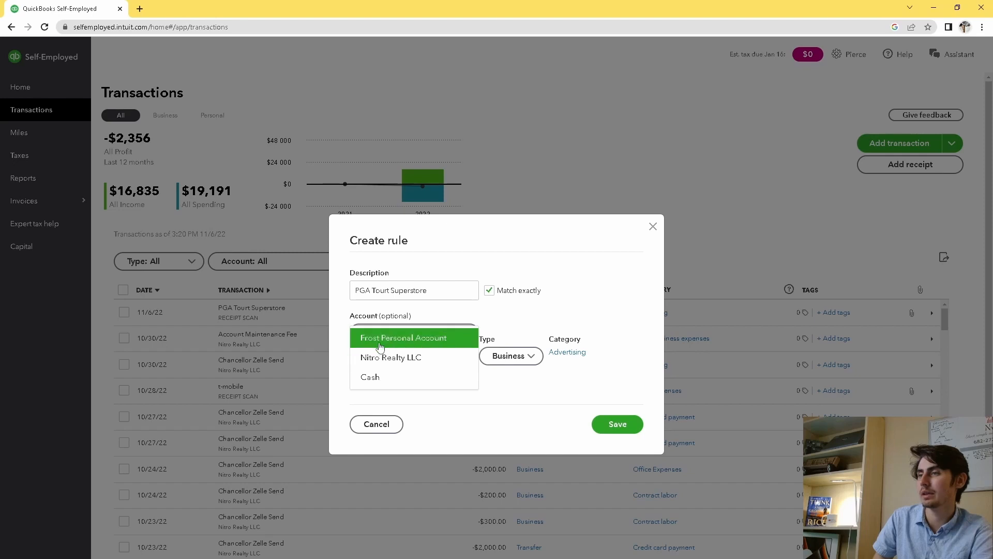
pyautogui.click(379, 364)
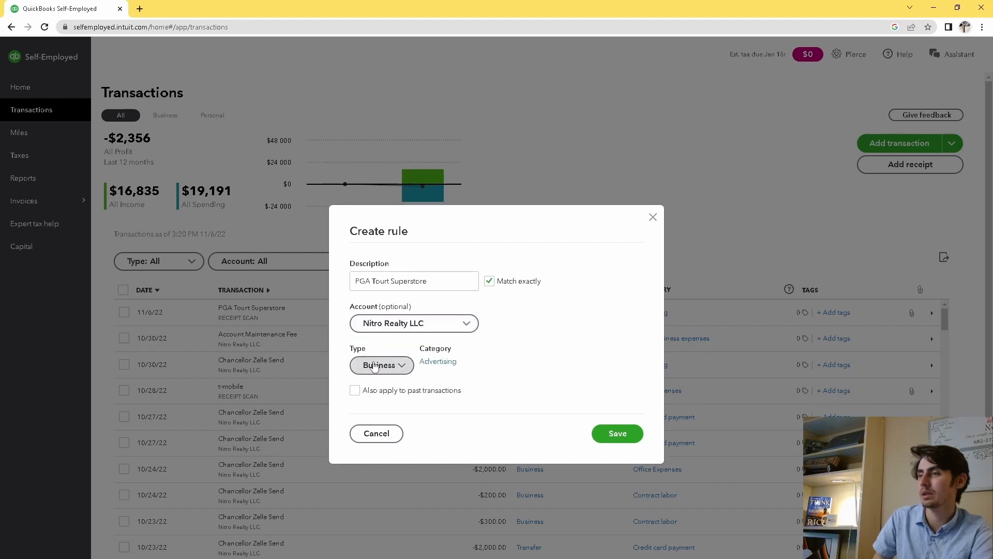
pyautogui.click(365, 390)
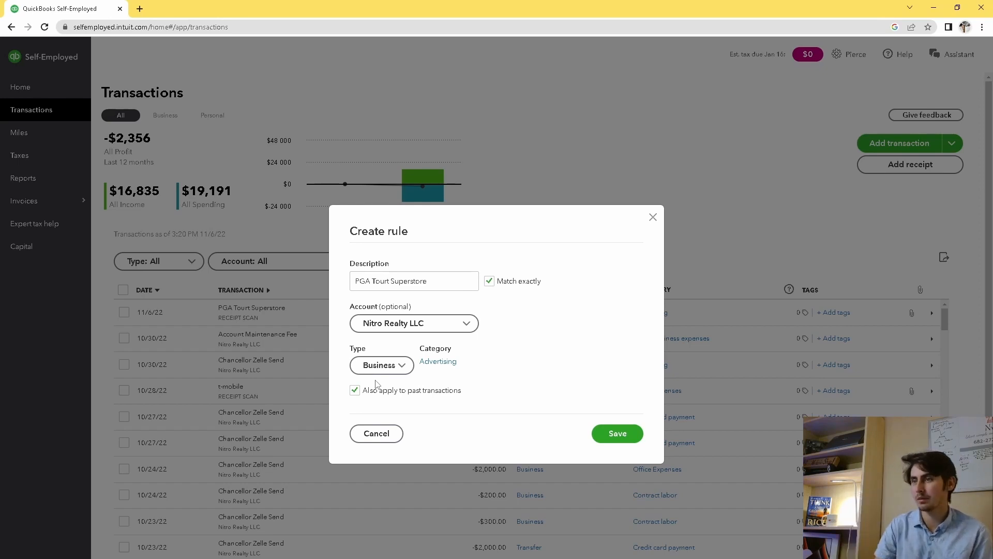
pyautogui.click(614, 434)
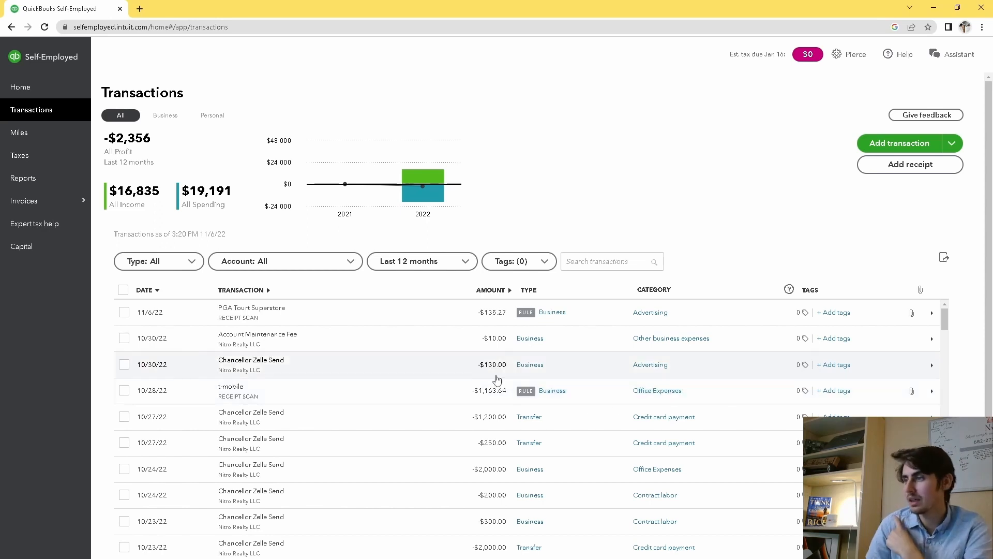
pyautogui.scroll(-4, 516, 379)
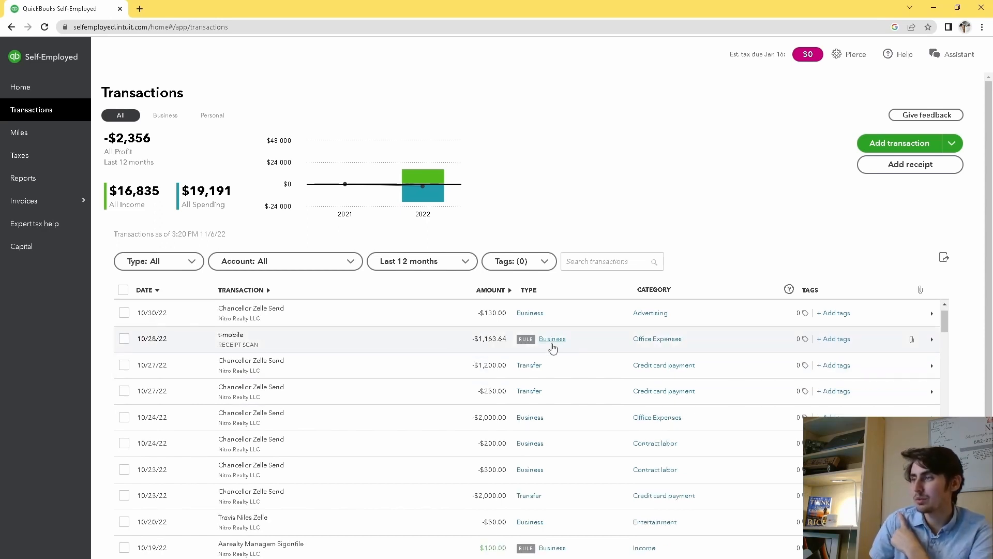
pyautogui.scroll(-2, 566, 496)
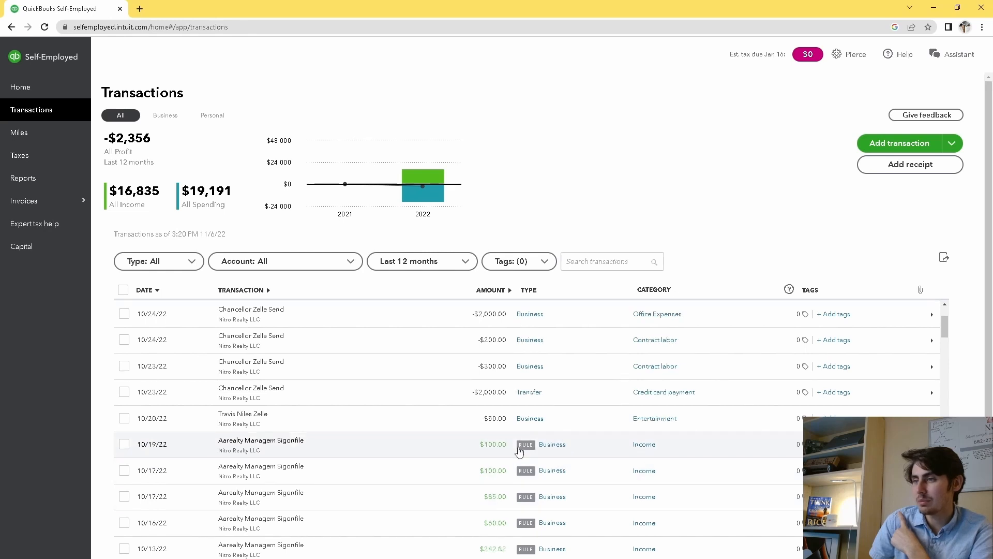
pyautogui.scroll(2, 437, 410)
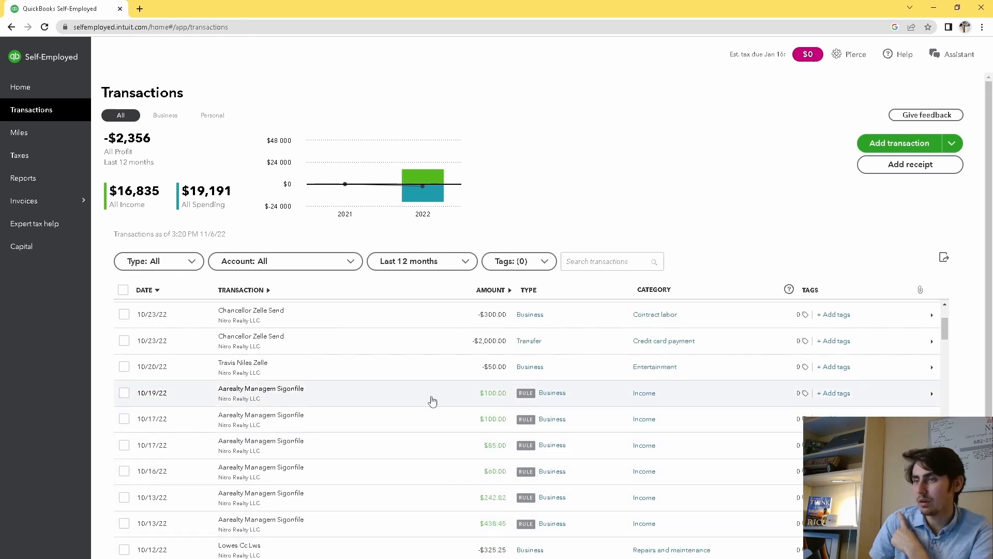
pyautogui.scroll(4, 426, 509)
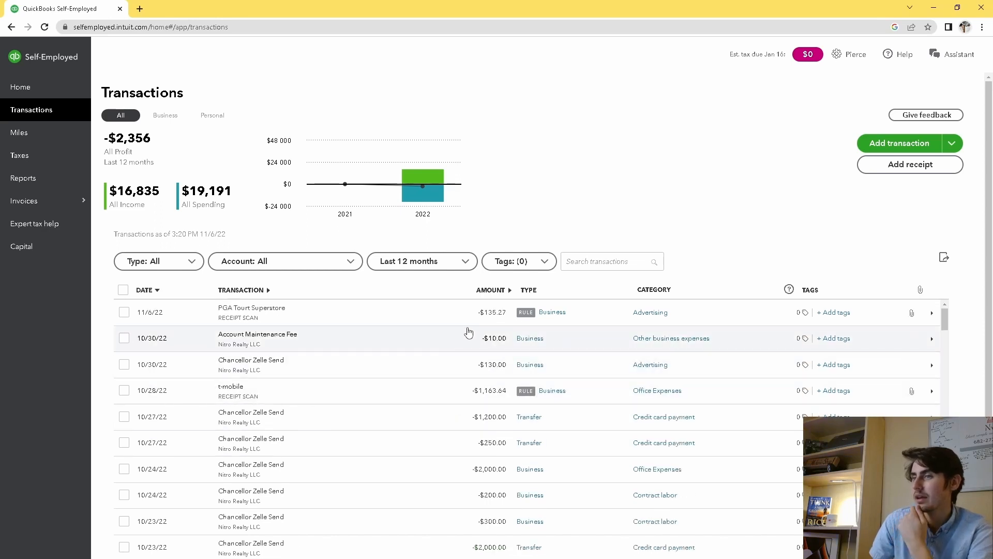
pyautogui.moveTo(447, 323)
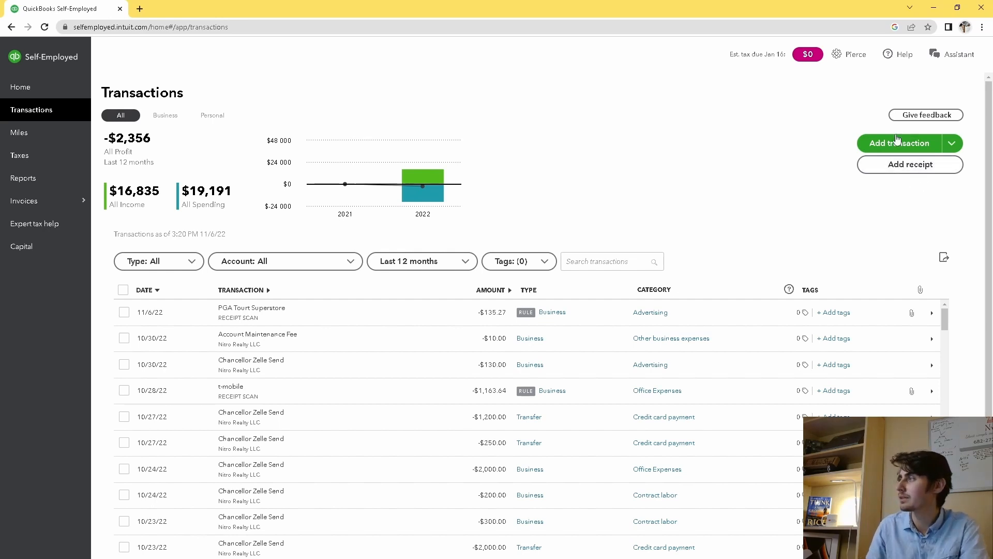
# View the receipt upload form, cancel it and start a new manual transaction.
pyautogui.click(908, 162)
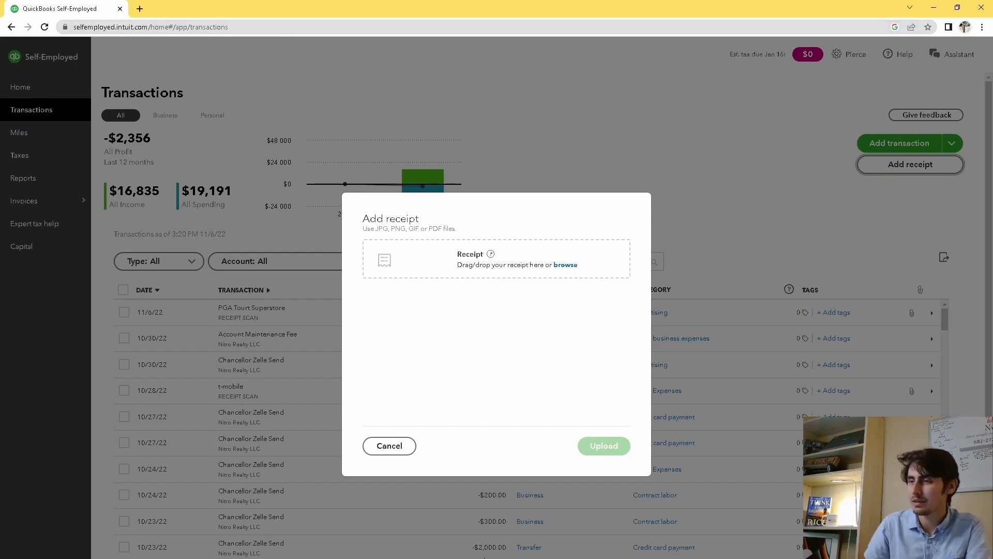
pyautogui.click(406, 447)
pyautogui.click(884, 146)
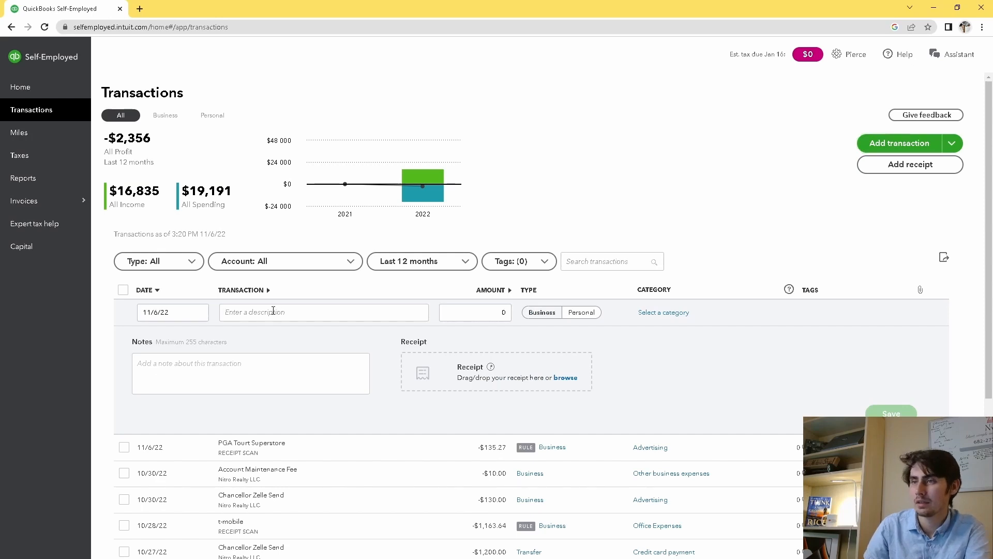
# Enter "Meals with Clients at Olive Garden" as the description of the new transaction.
pyautogui.write('Meal')
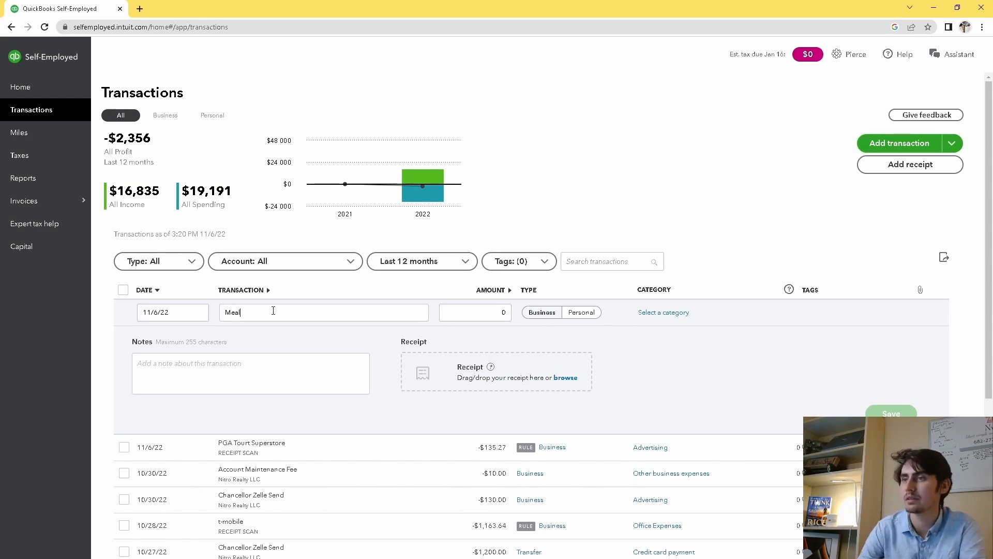
pyautogui.press('BackSpace')
pyautogui.press('BackSpace')
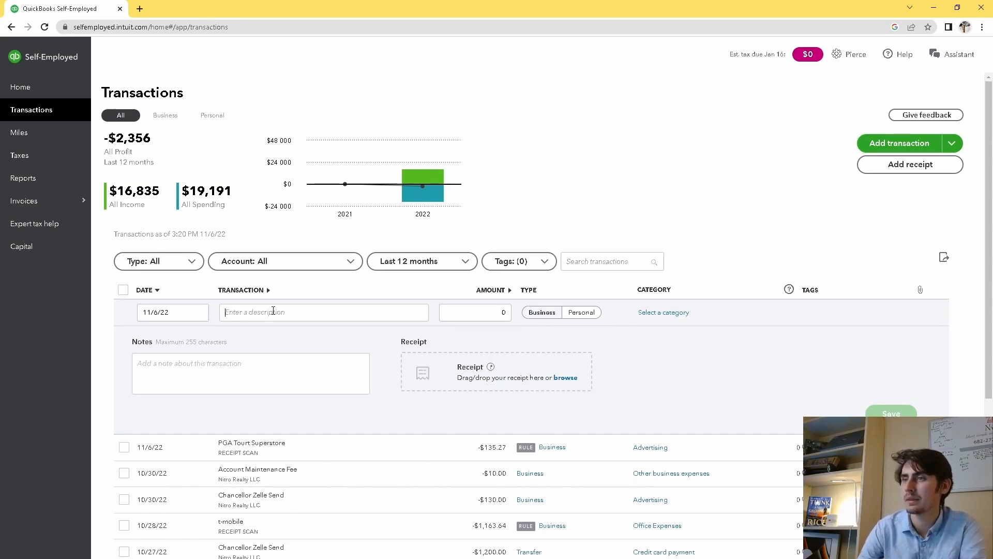
pyautogui.write('Me')
pyautogui.press('BackSpace')
pyautogui.press('BackSpace')
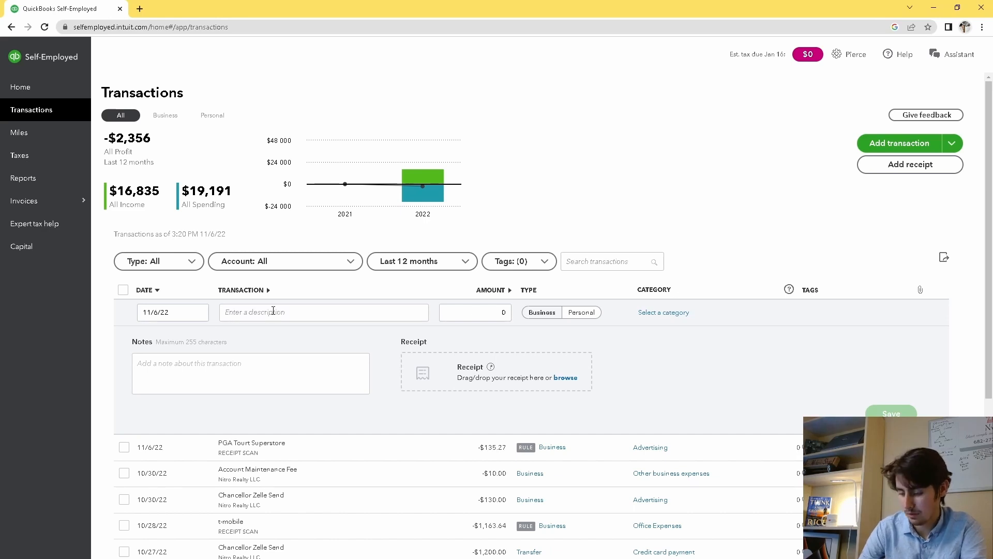
pyautogui.write('Meals')
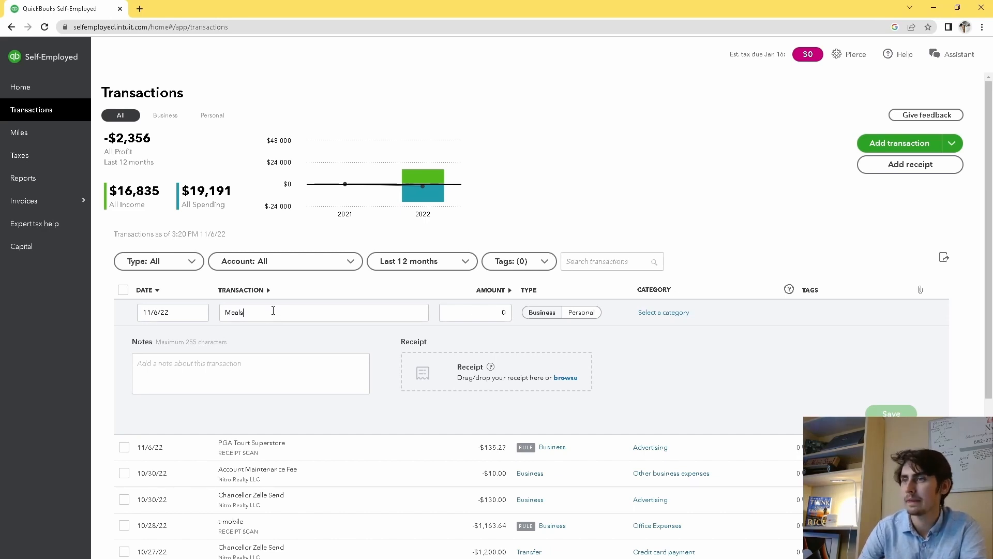
pyautogui.write(' with Client')
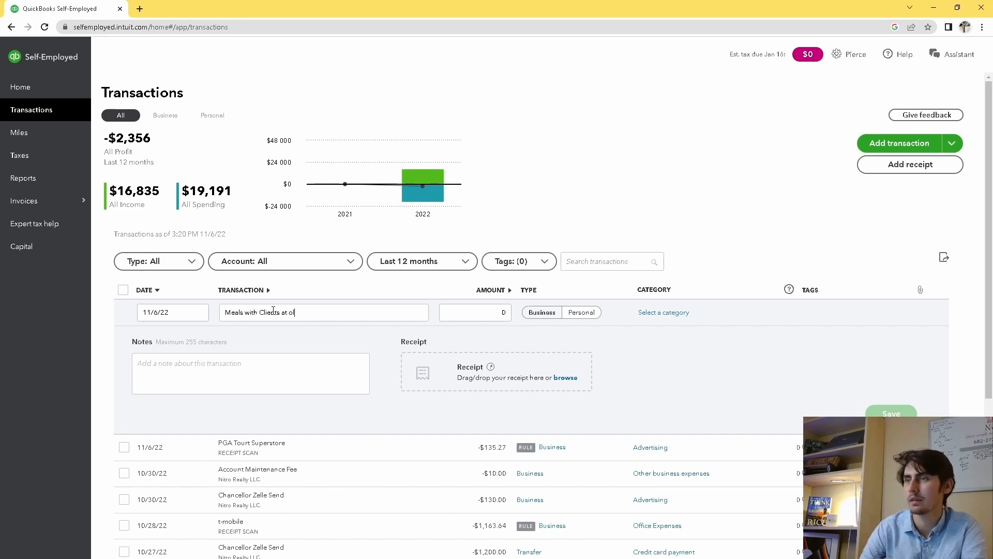
pyautogui.write('s at Oliv')
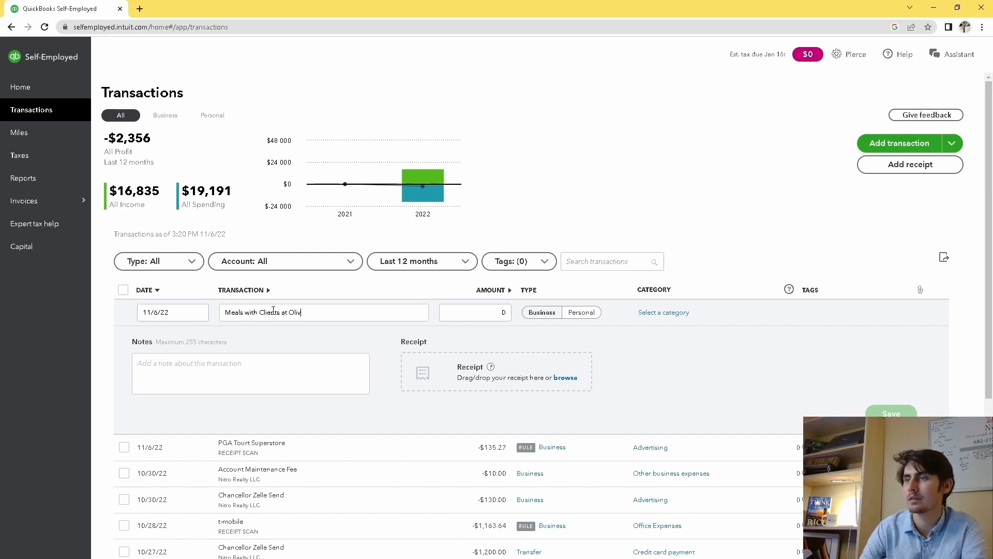
pyautogui.write('e Garden')
pyautogui.press('Tab')
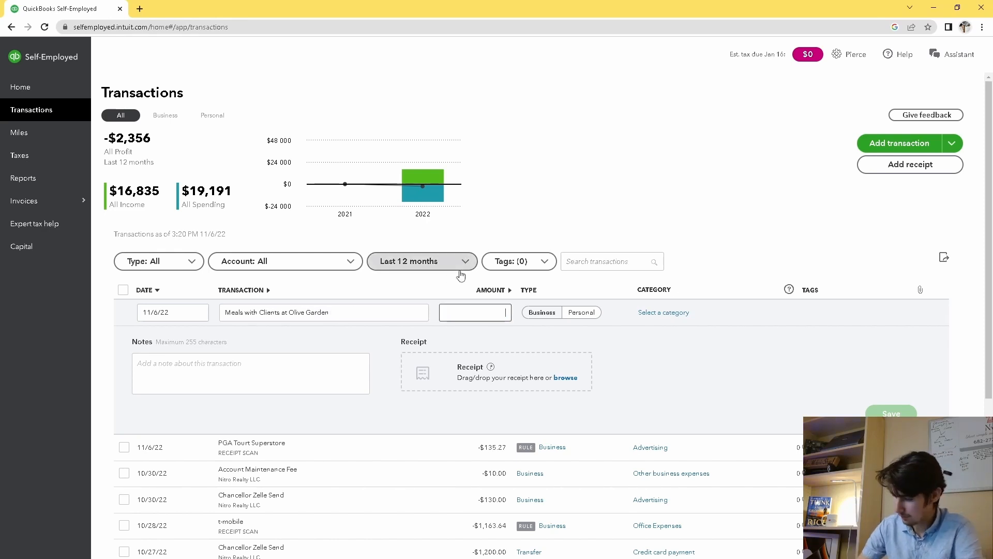
# Set the new transaction's amount to 25.00 and its category to Meals with clients.
pyautogui.write('25.00')
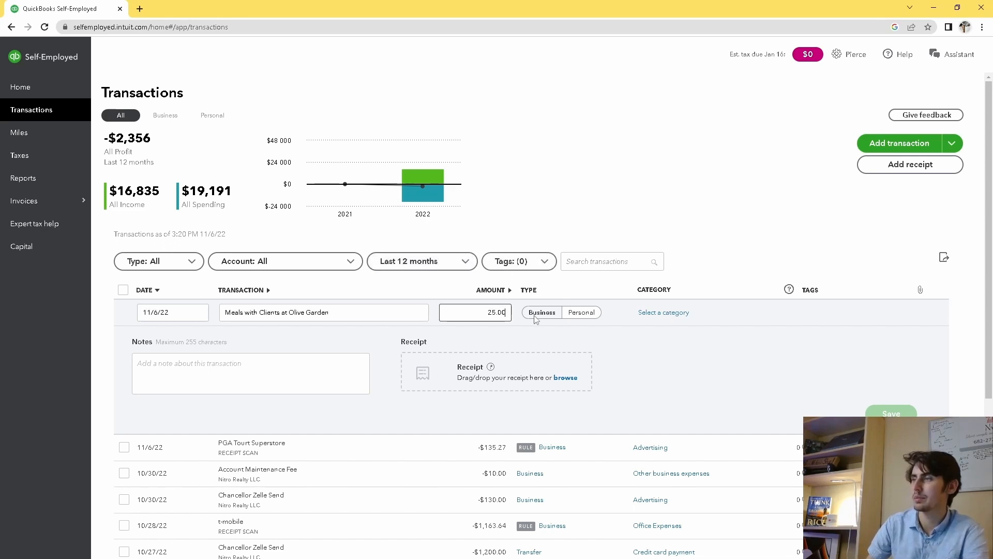
pyautogui.click(672, 312)
pyautogui.click(528, 372)
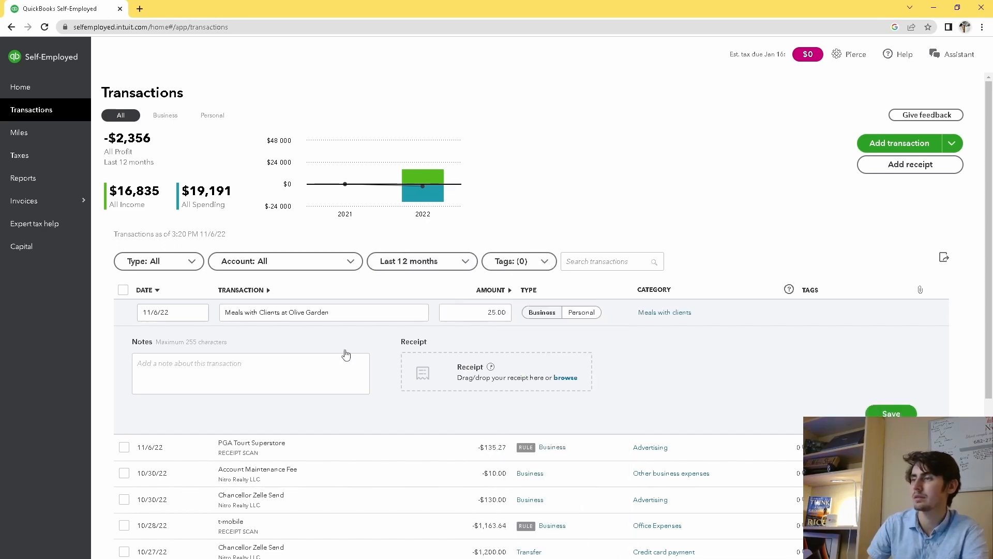
# Add the note "Client meeting at Olive garden, discussed business planning and developement." to the transaction.
pyautogui.click(203, 359)
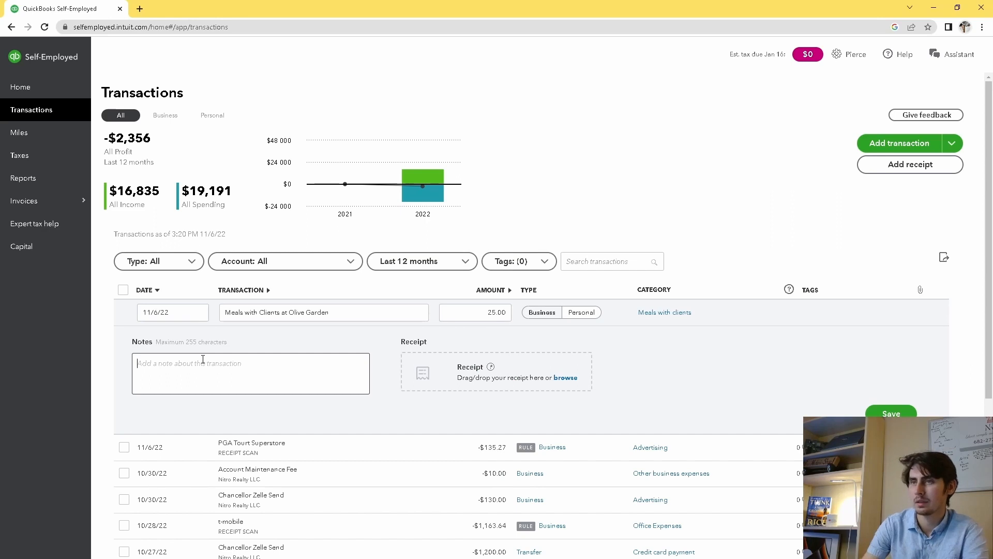
pyautogui.write('Clein')
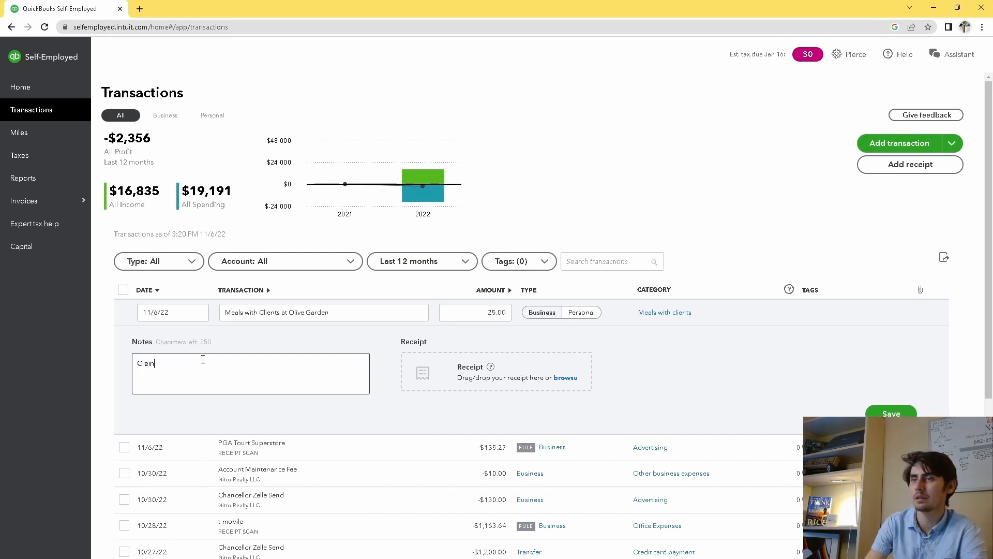
pyautogui.press('BackSpace')
pyautogui.press('BackSpace')
pyautogui.press('BackSpace')
pyautogui.write('ient me')
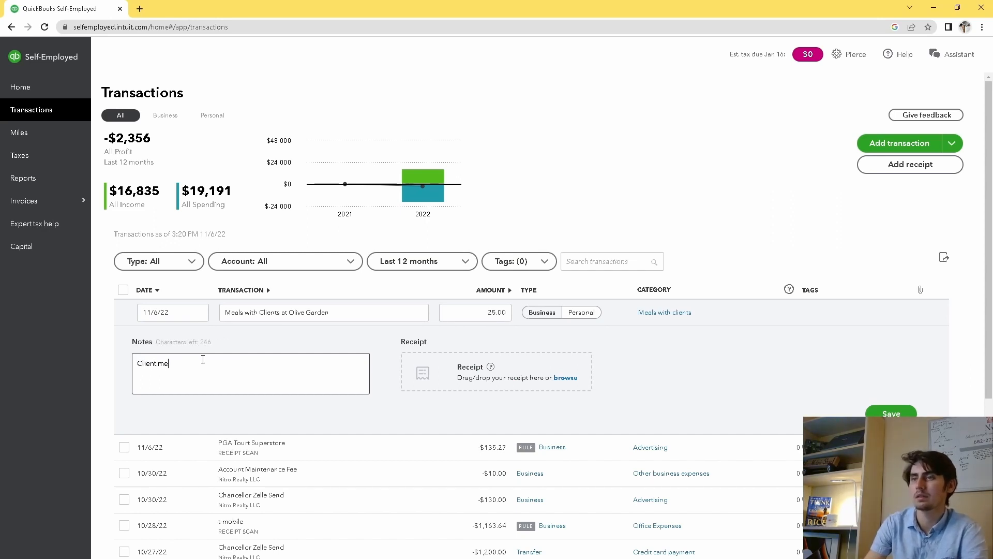
pyautogui.write('eting at O')
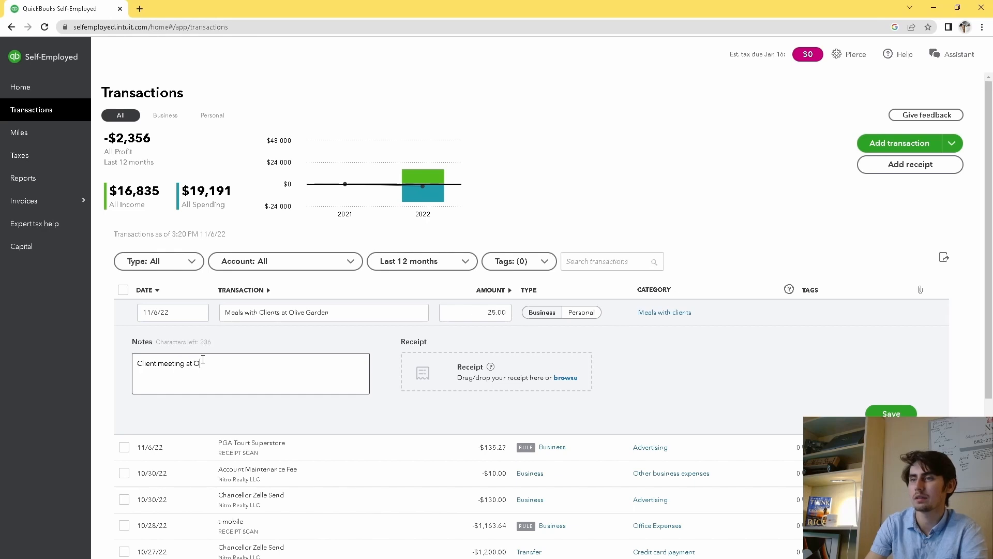
pyautogui.write('live gar')
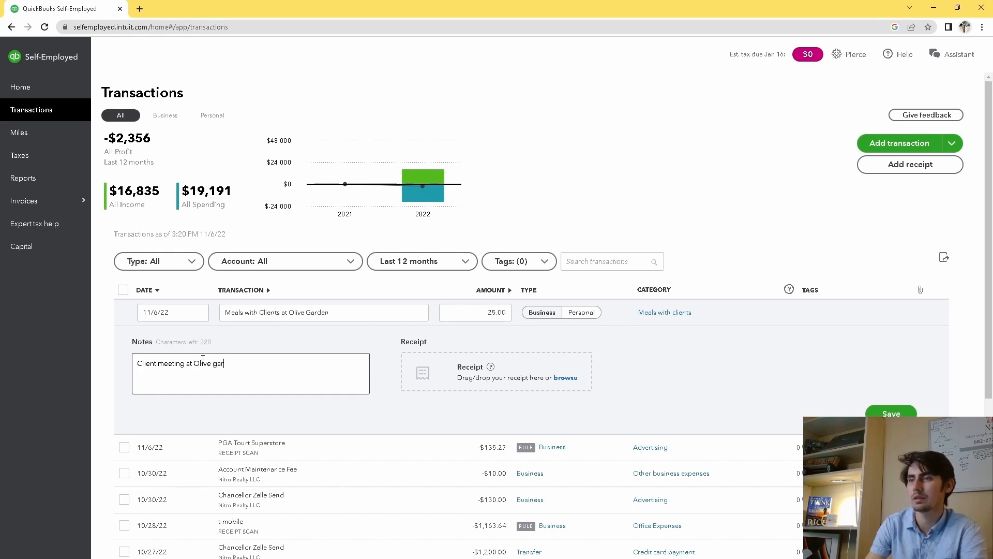
pyautogui.write('den, ')
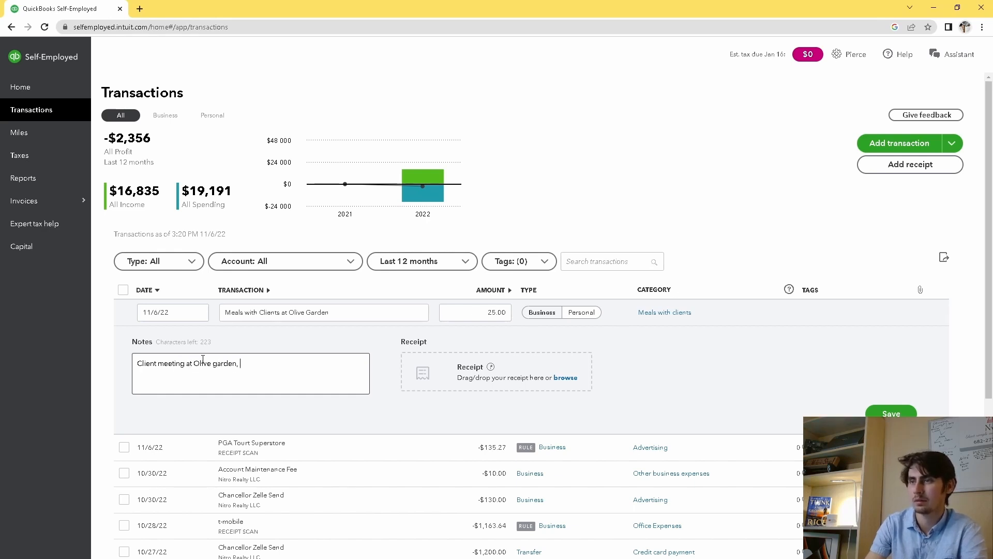
pyautogui.write('discus')
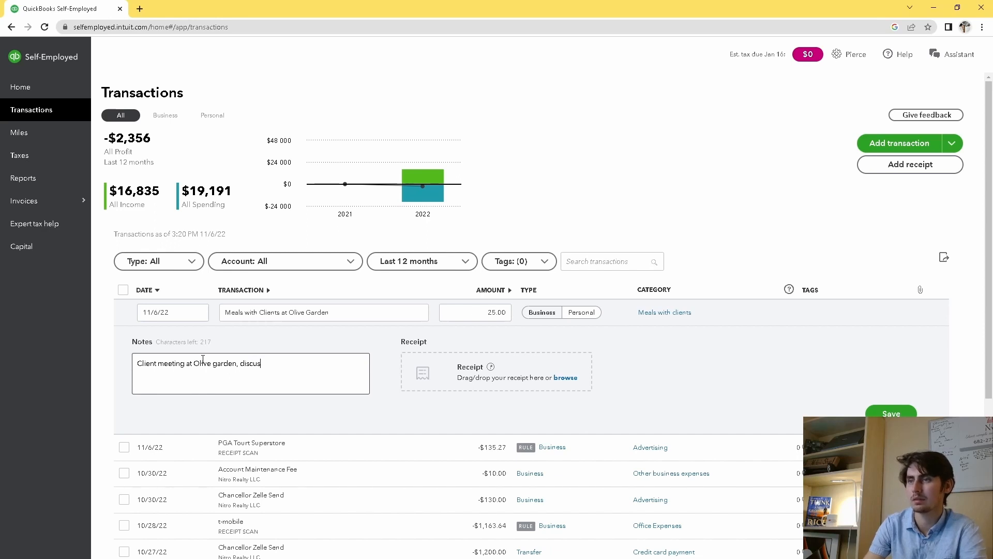
pyautogui.write('sed business ')
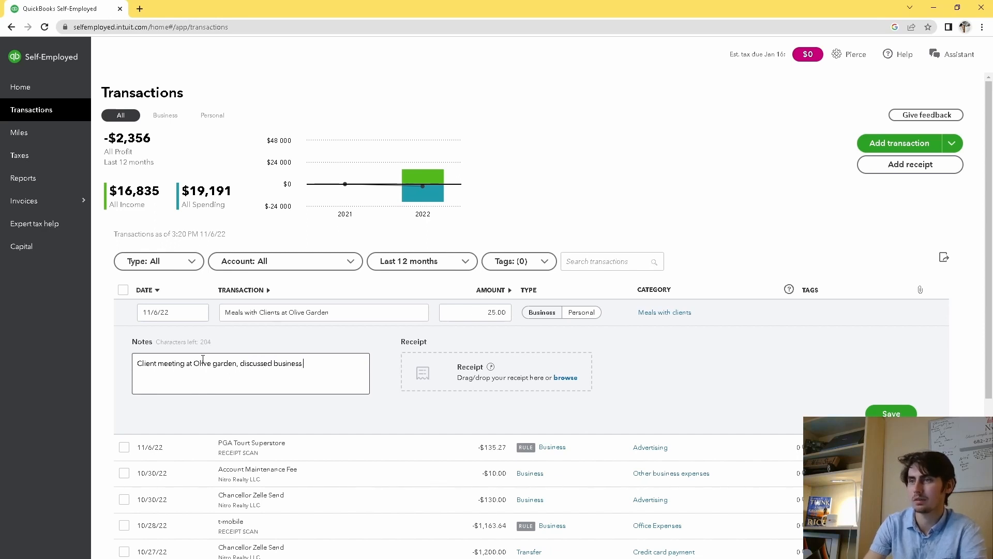
pyautogui.write('planning')
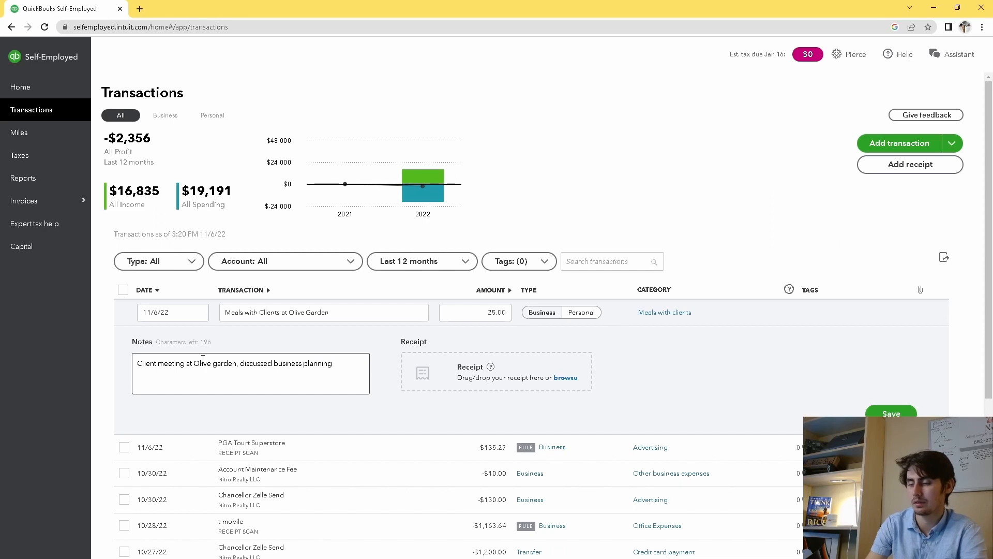
pyautogui.write('.')
pyautogui.press('BackSpace')
pyautogui.write('adn')
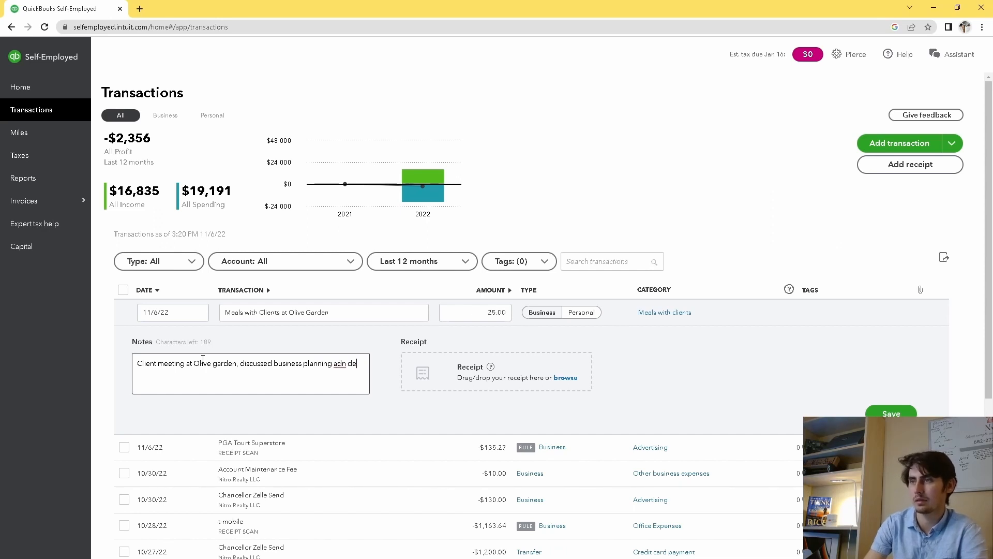
pyautogui.write('devel')
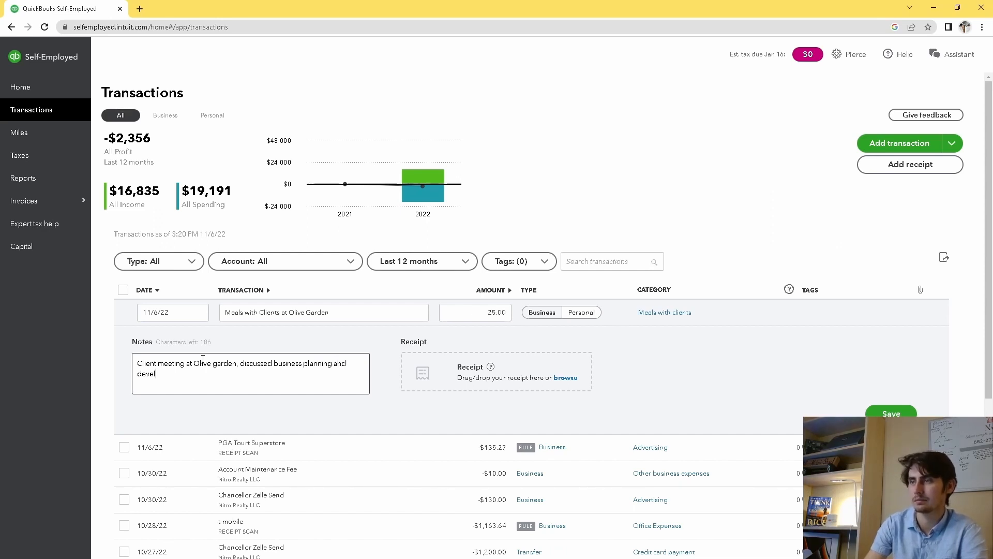
pyautogui.write('opement.')
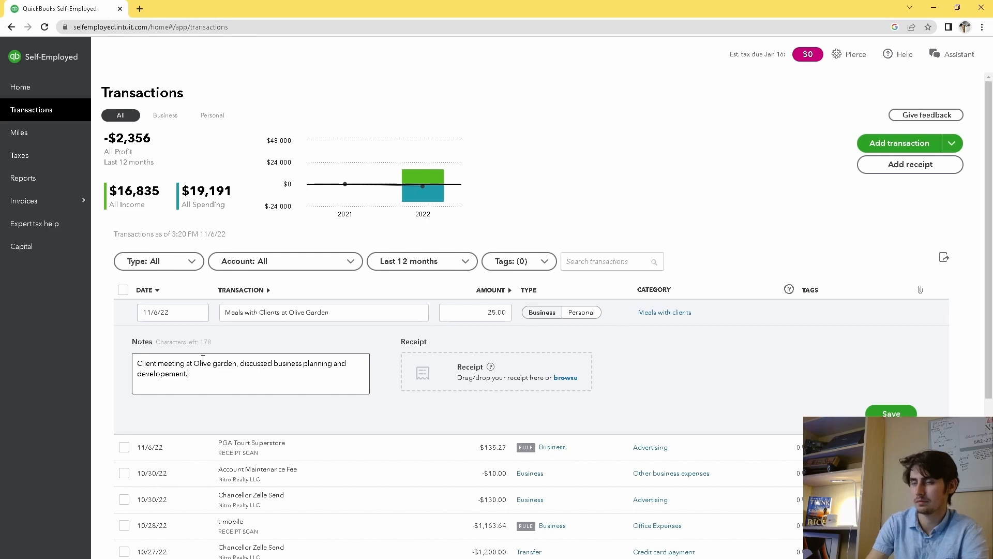
# Correct the misspelled last word of the note to "development" and save the transaction.
pyautogui.rightClick(152, 387)
pyautogui.rightClick(149, 376)
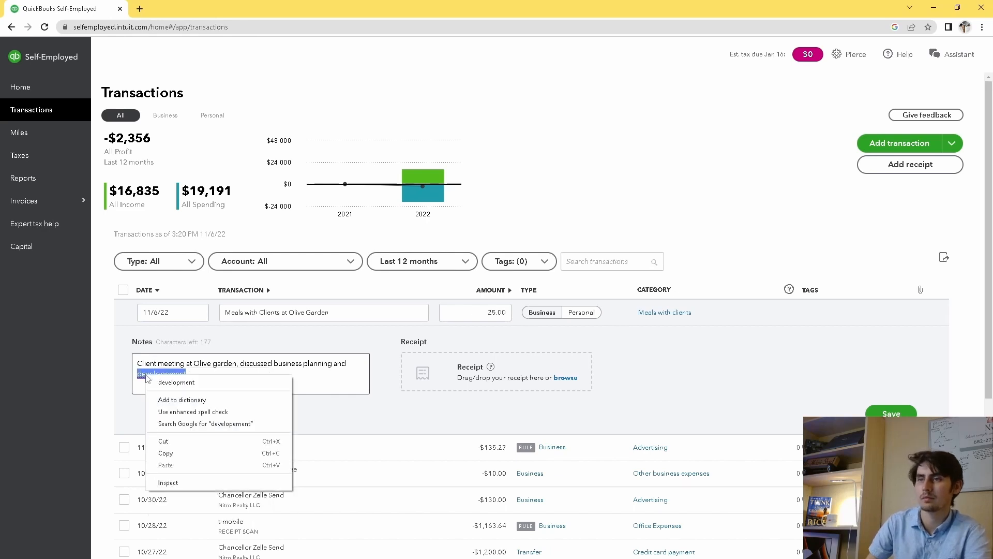
pyautogui.click(170, 383)
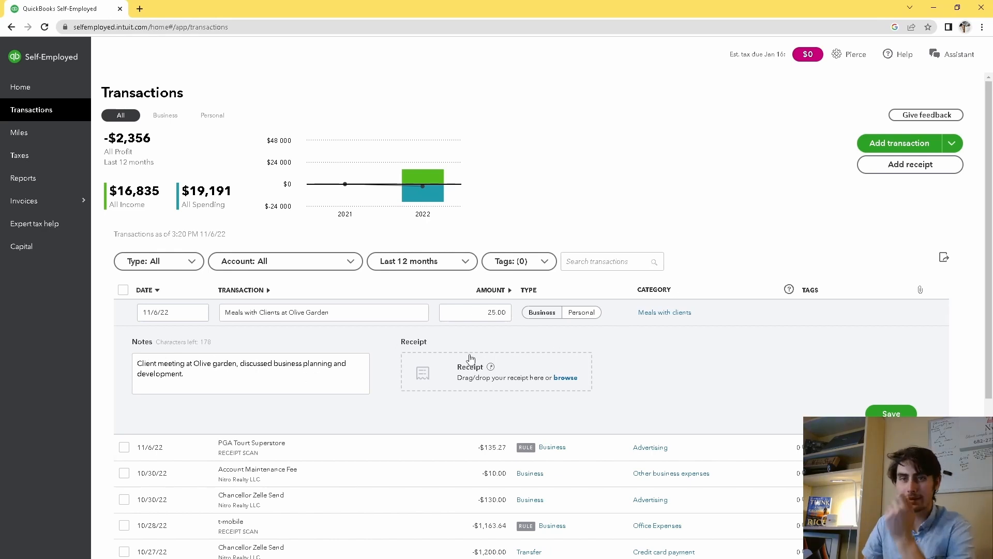
pyautogui.click(899, 414)
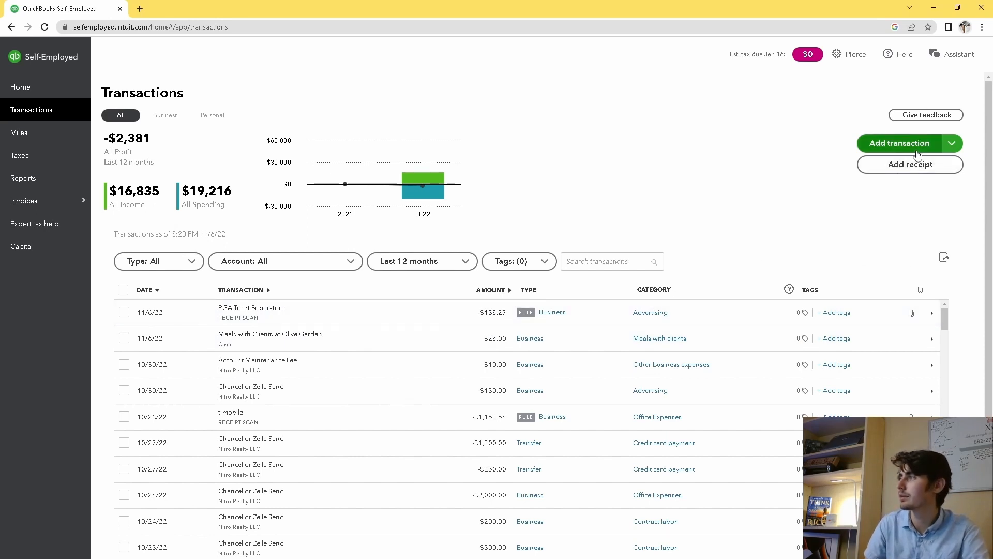
# Add a business transaction "Meeting at Lazy Dog Arlington" for 17.59, category Entertainment, noting "Client Meeting, remember this vendor for business meetings.", and save it.
pyautogui.click(900, 144)
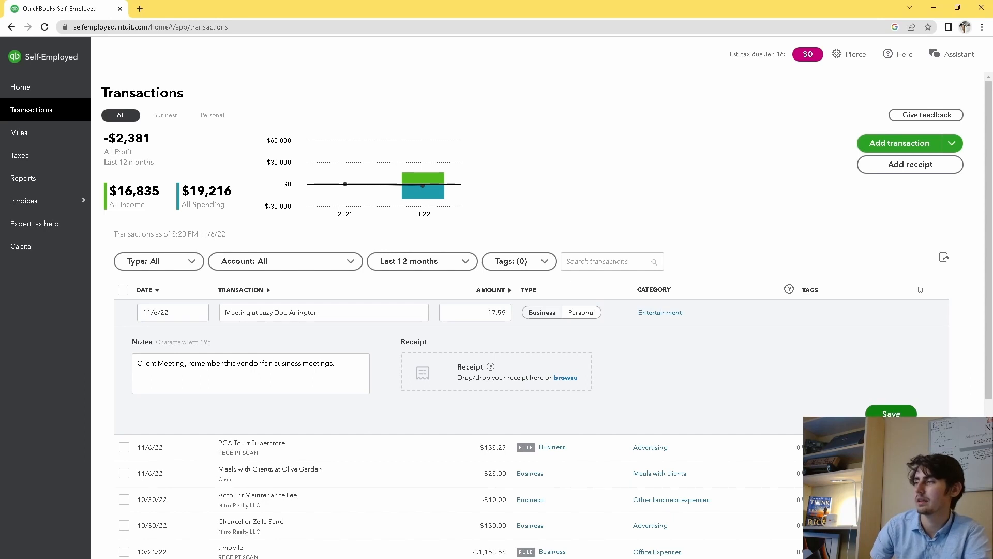
pyautogui.click(890, 413)
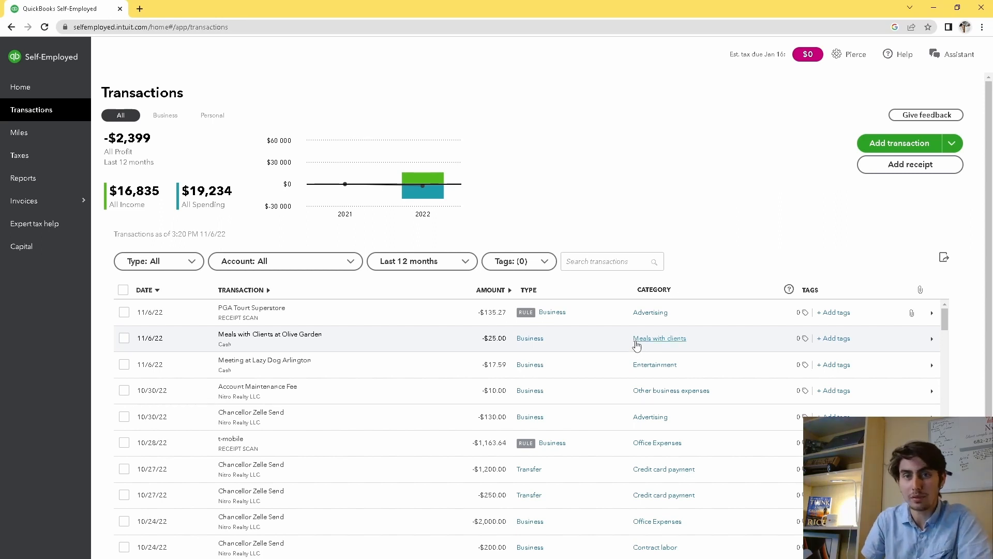
pyautogui.moveTo(591, 325)
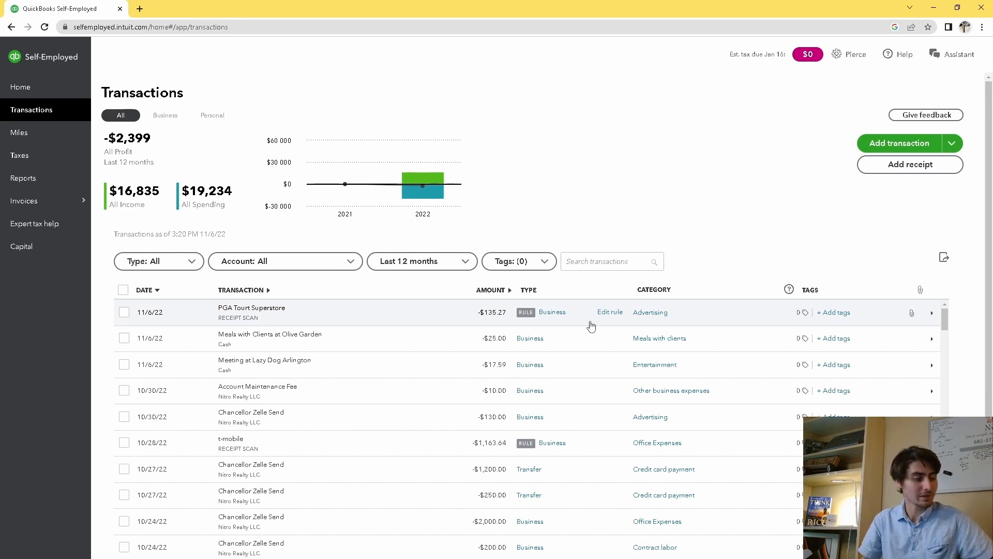